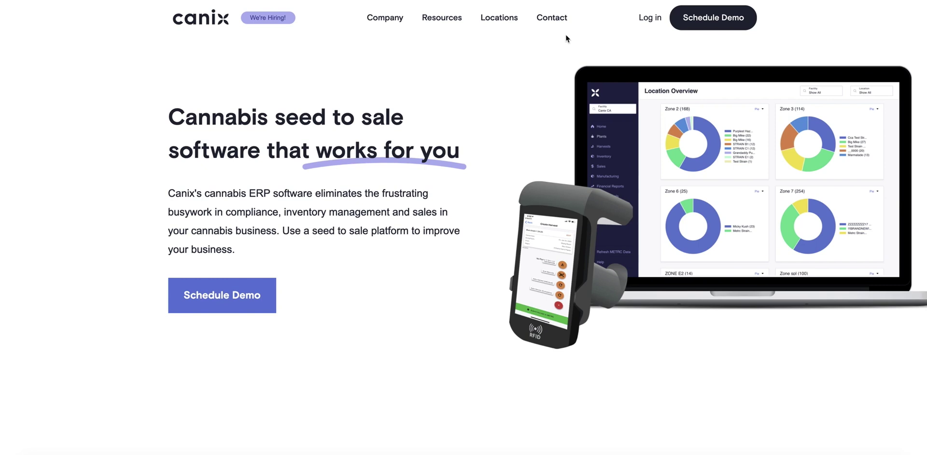
Open the Canix login form and go to its forgotten-password page
mouse_move(564, 32)
click(648, 21)
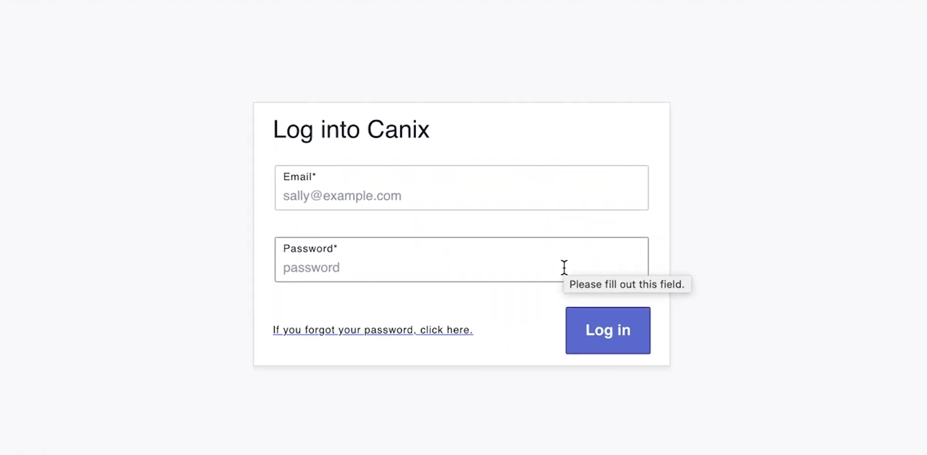
click(454, 331)
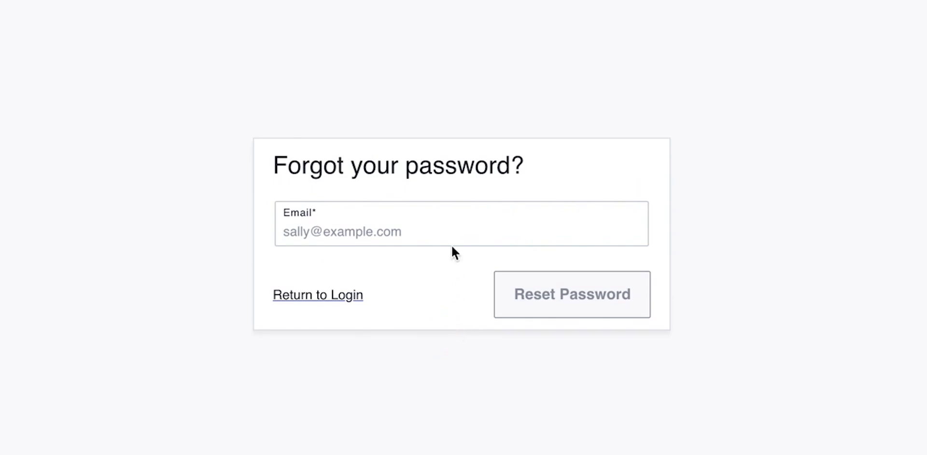
Submit a password reset request with the account's e-mail address
click(450, 226)
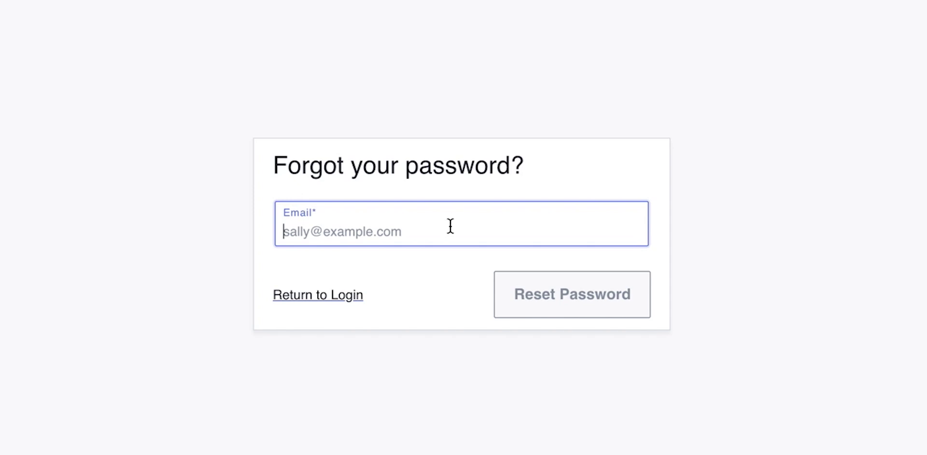
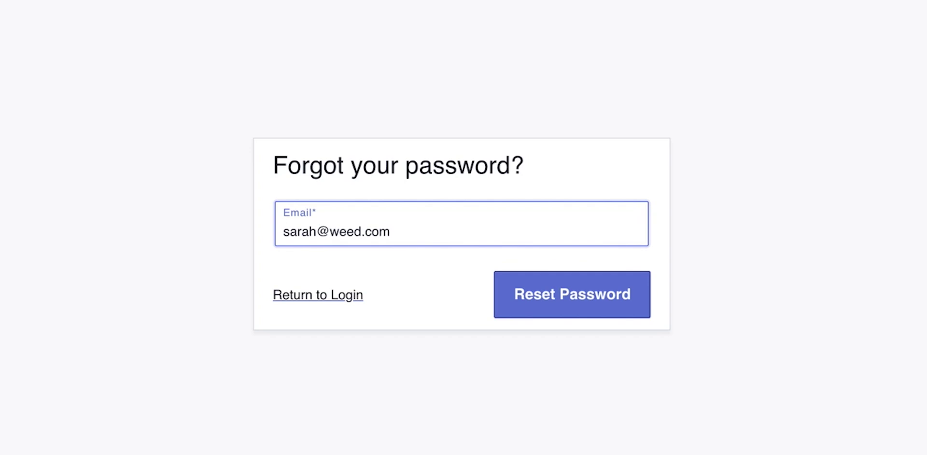
click(608, 308)
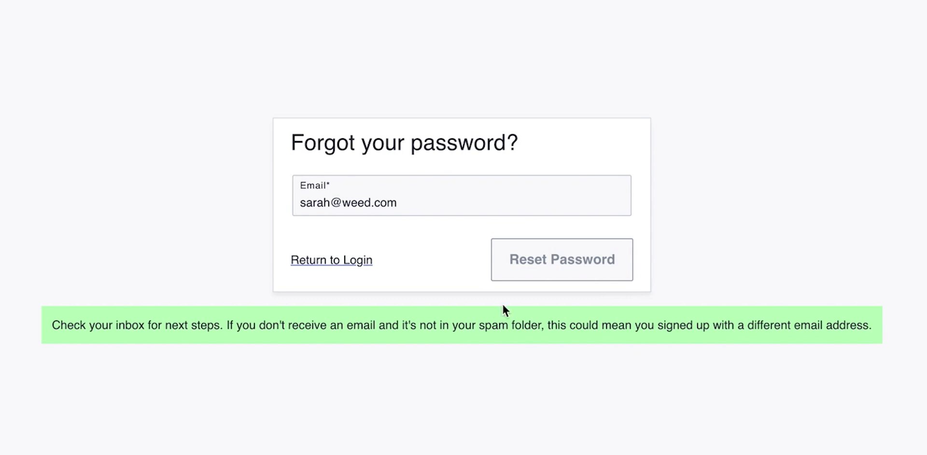
Return from the password reset page to the Canix login form
click(359, 263)
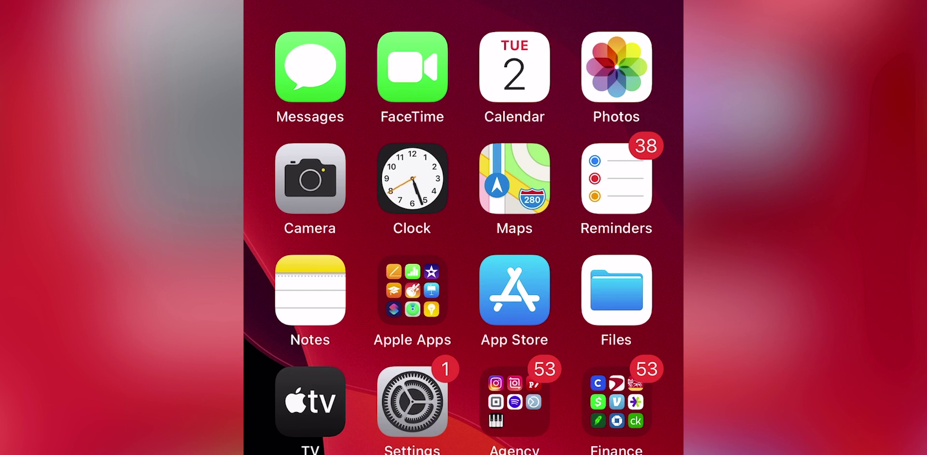
Launch the App Store and search for 'canix', replacing the old search text
click(514, 289)
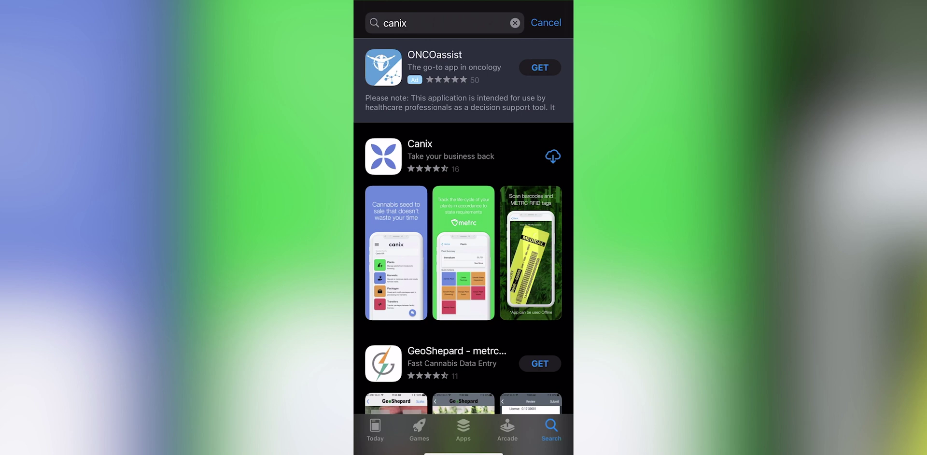
click(435, 23)
key(BackSpace)
key(BackSpace)
key(BackSpace)
key(BackSpace)
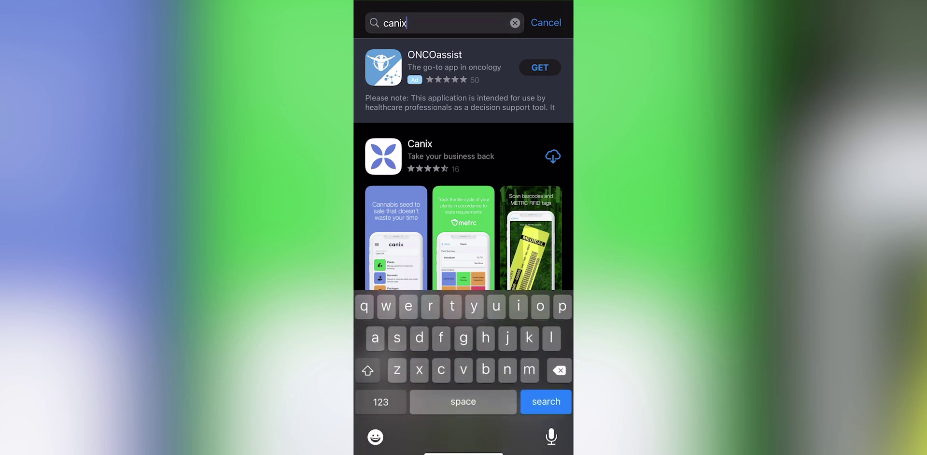
text(anix)
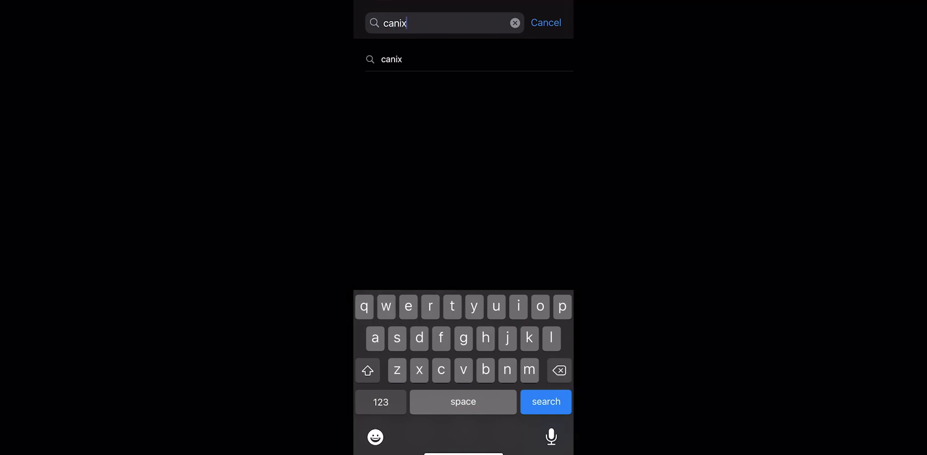
key(Return)
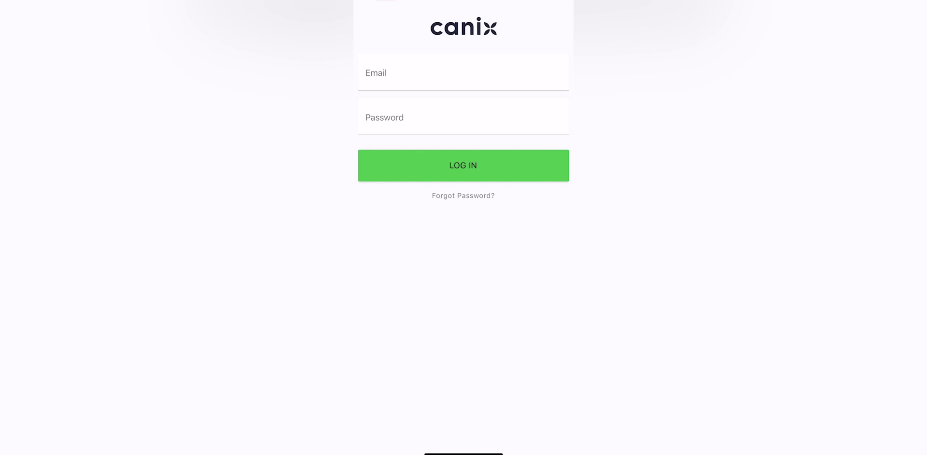
Enter the account e-mail in the mobile login form, fixing the mistyped domain
click(435, 73)
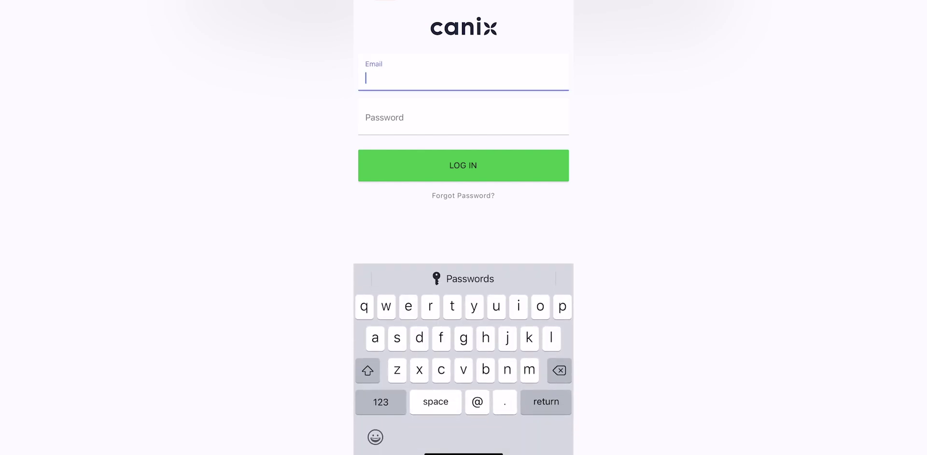
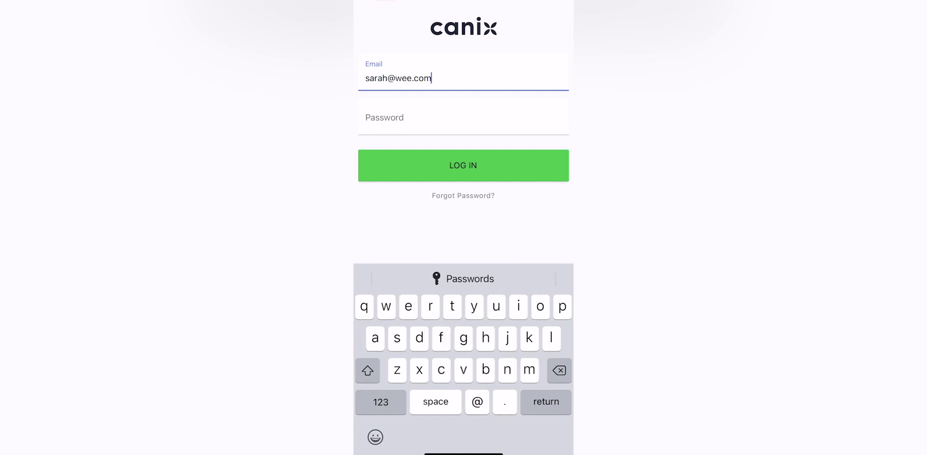
click(463, 117)
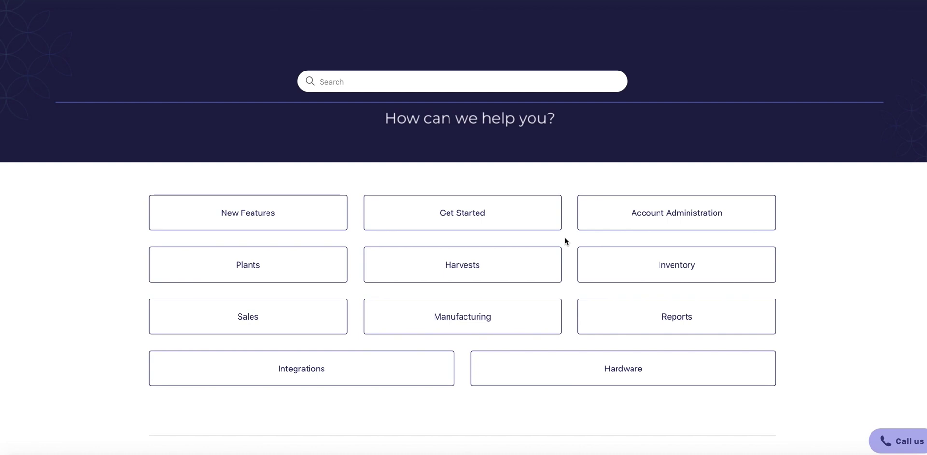
From the Get Started topic, open and scroll through 'Step 1. Get Started with Canix'
click(542, 227)
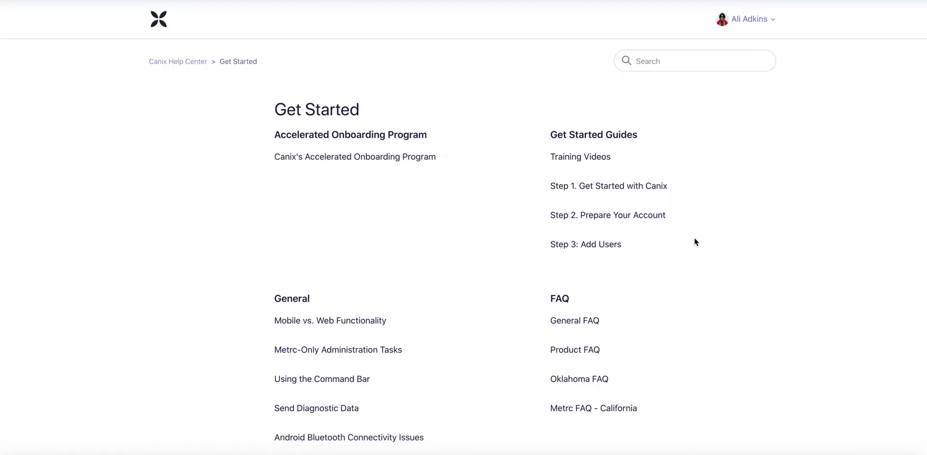
scroll(694, 239, down, 4)
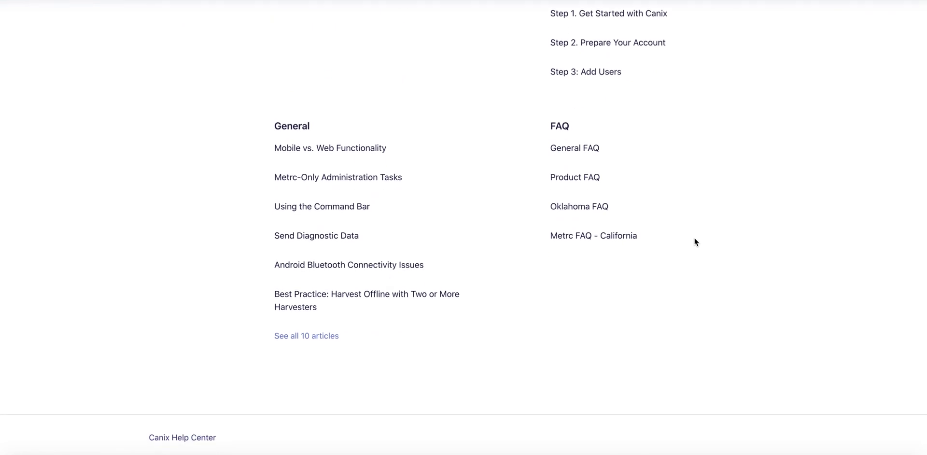
scroll(694, 240, up, 4)
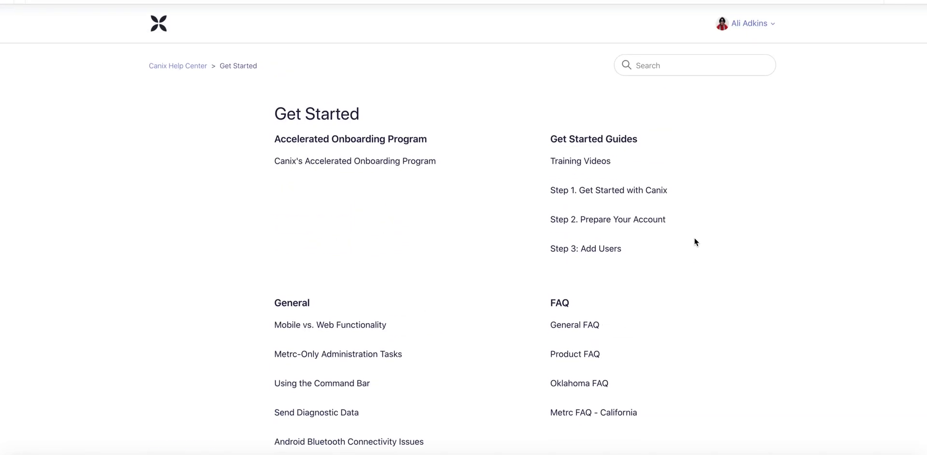
click(660, 192)
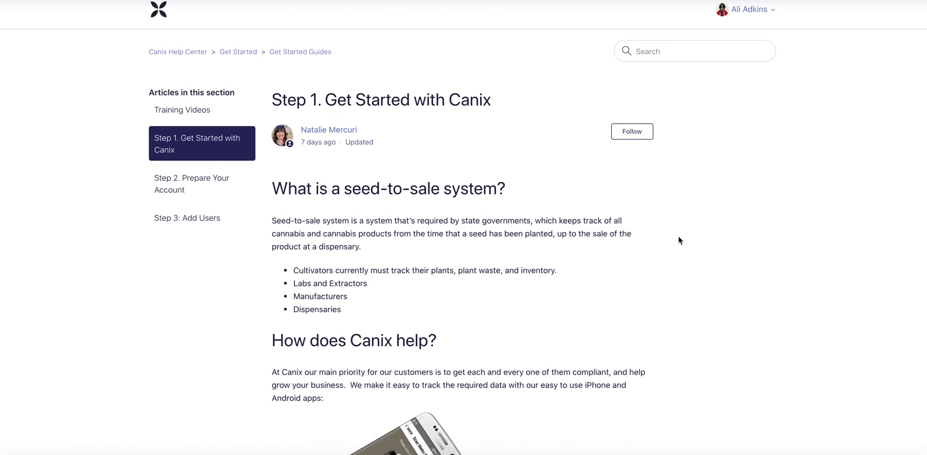
scroll(679, 238, down, 3)
scroll(678, 236, down, 10)
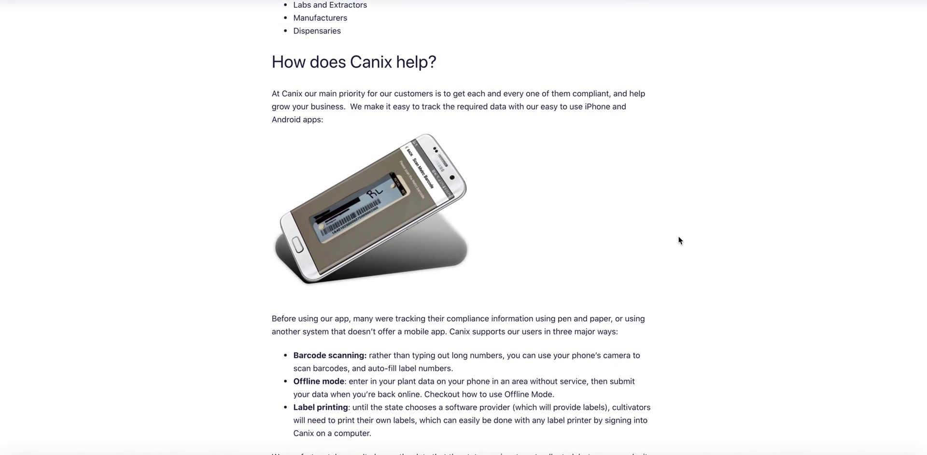
scroll(678, 235, down, 6)
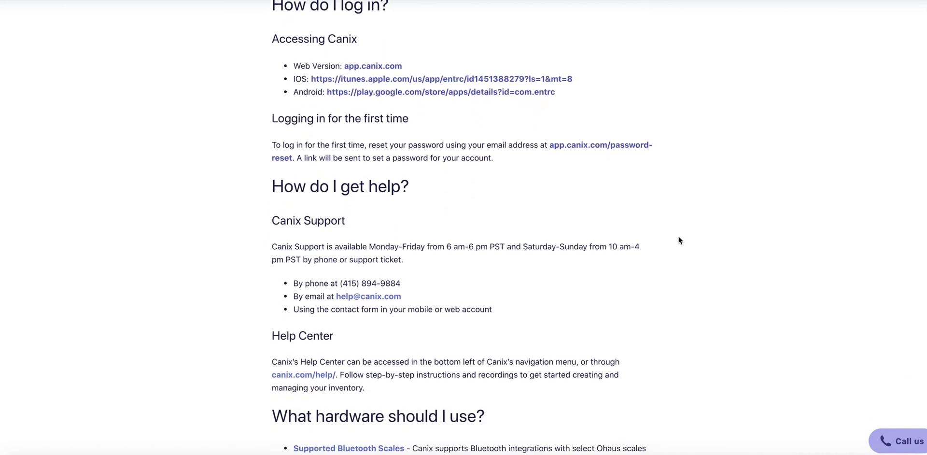